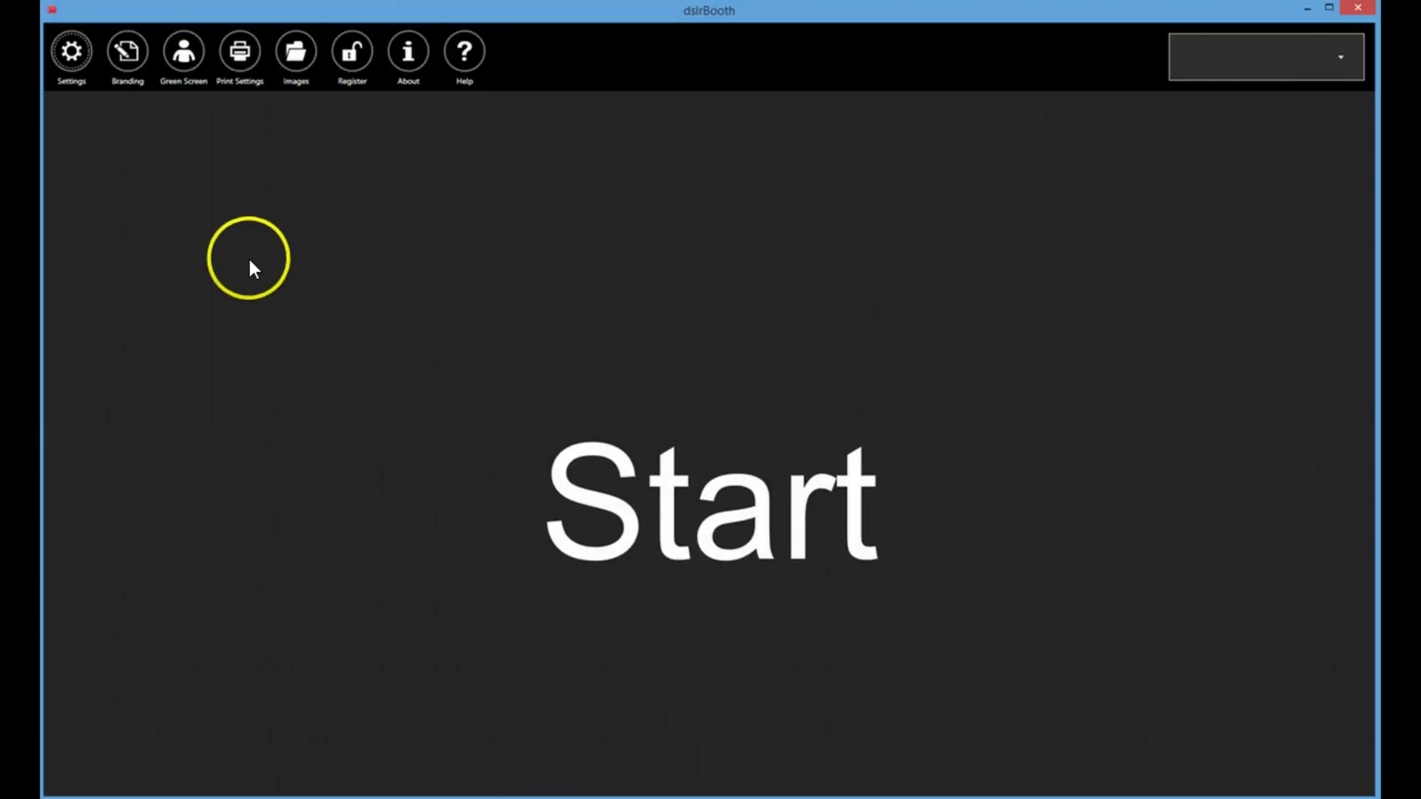
- Open dslrBooth's Settings window from the toolbar gear
left_click(71, 56)
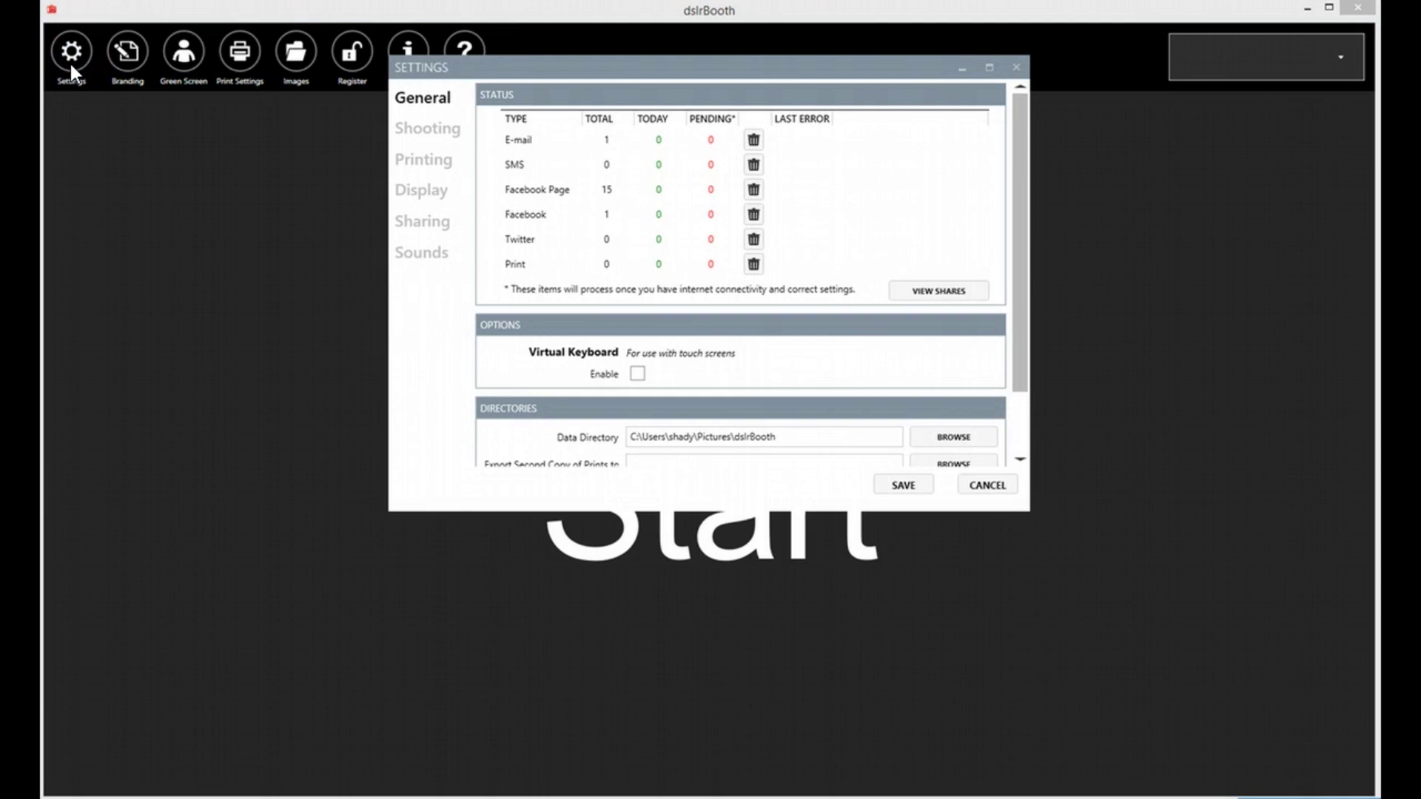
left_click(419, 221)
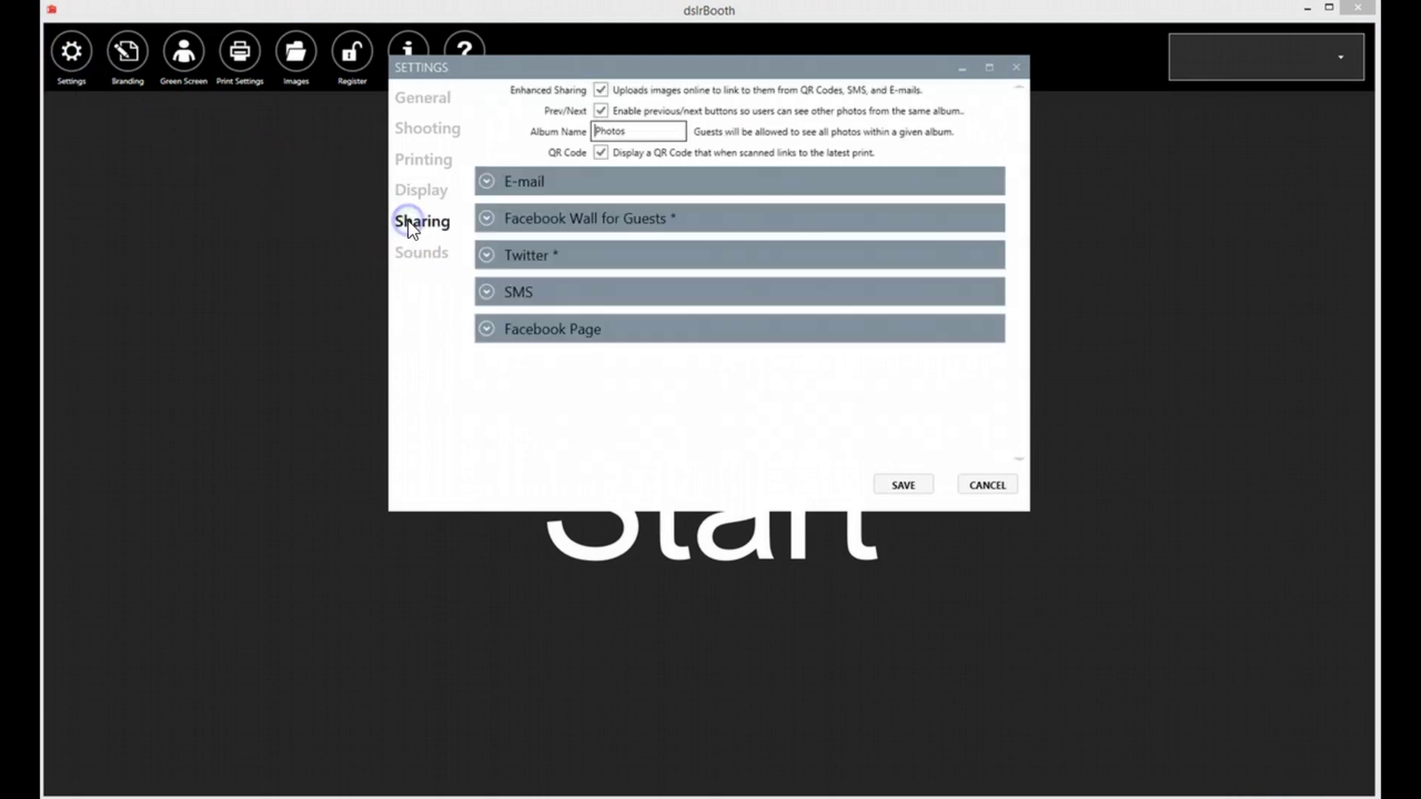
left_click(487, 292)
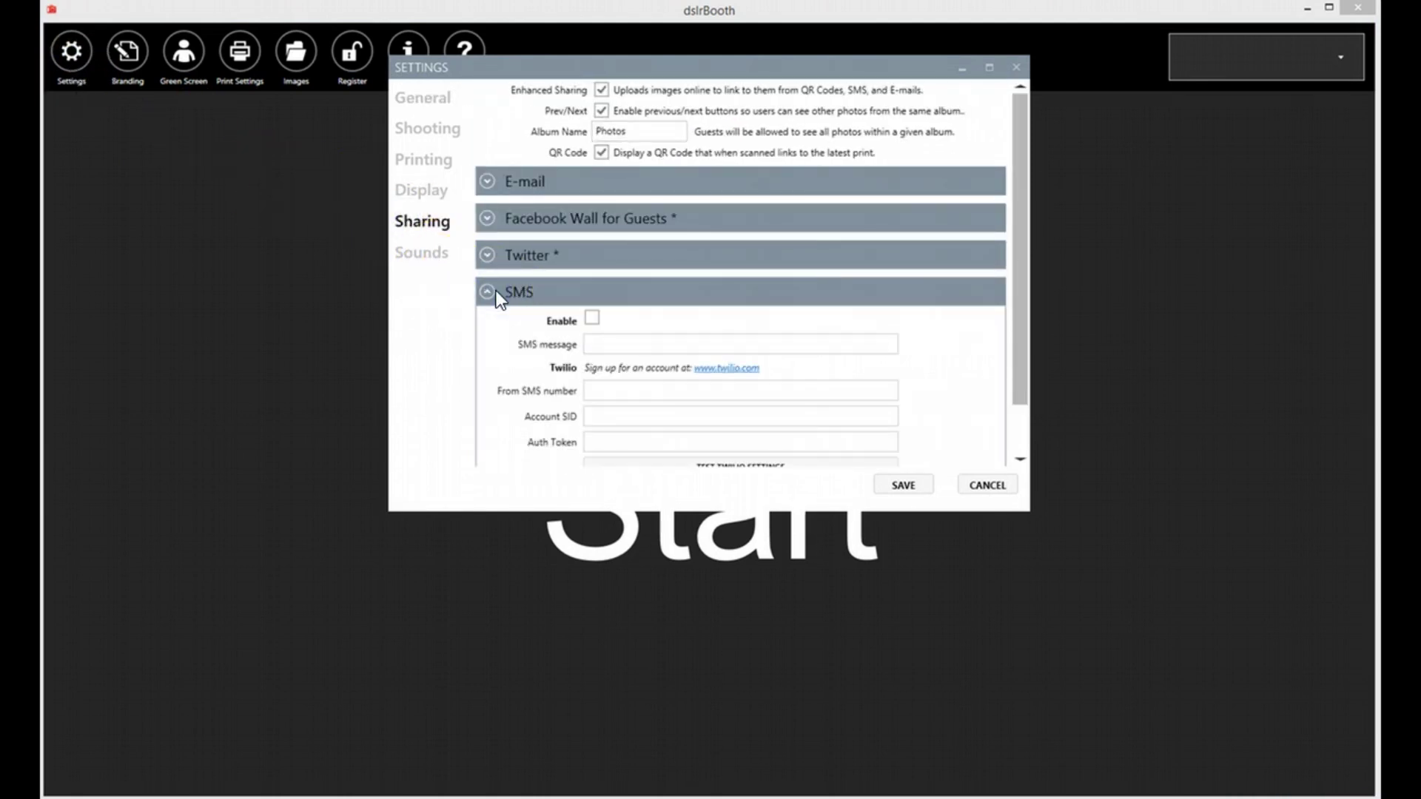
left_click(591, 320)
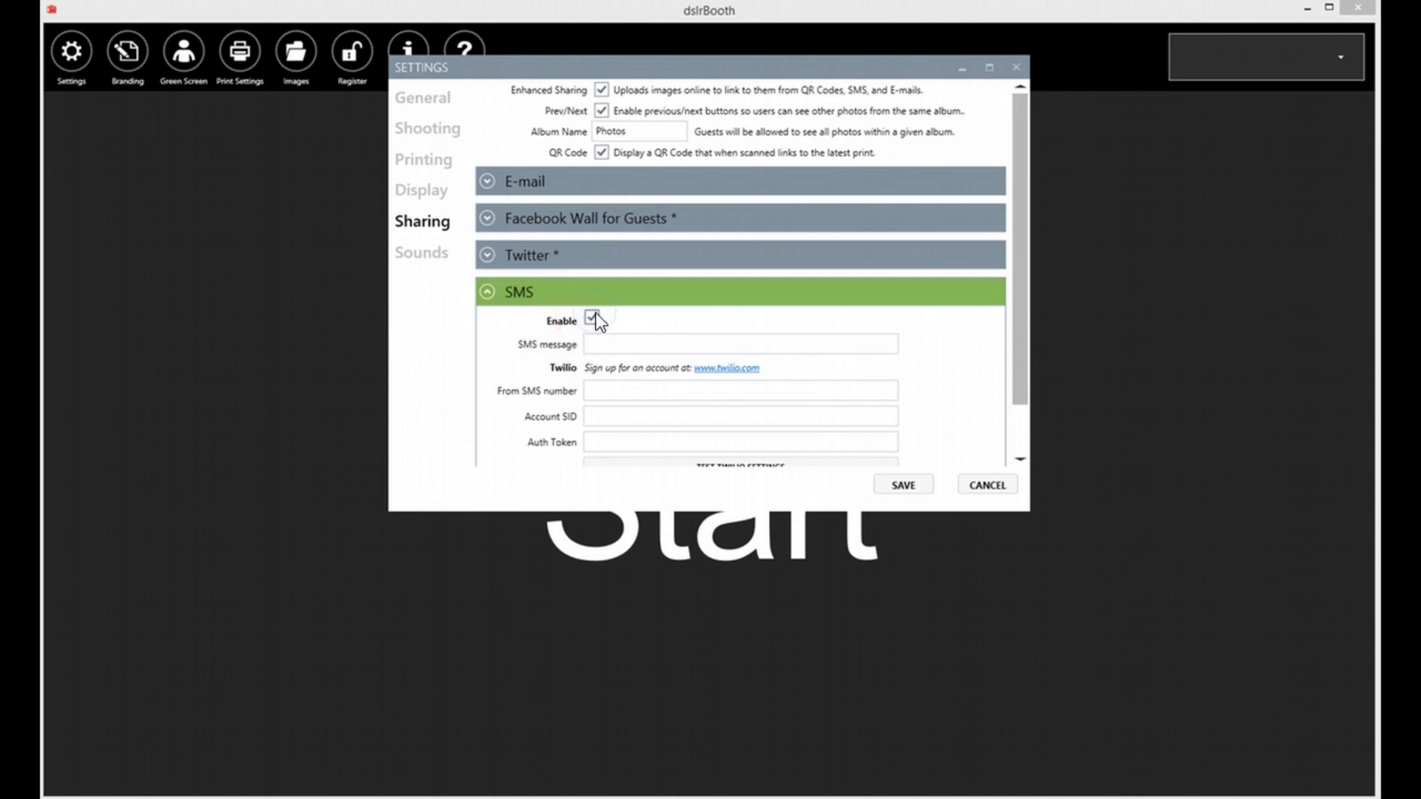
left_click(710, 368)
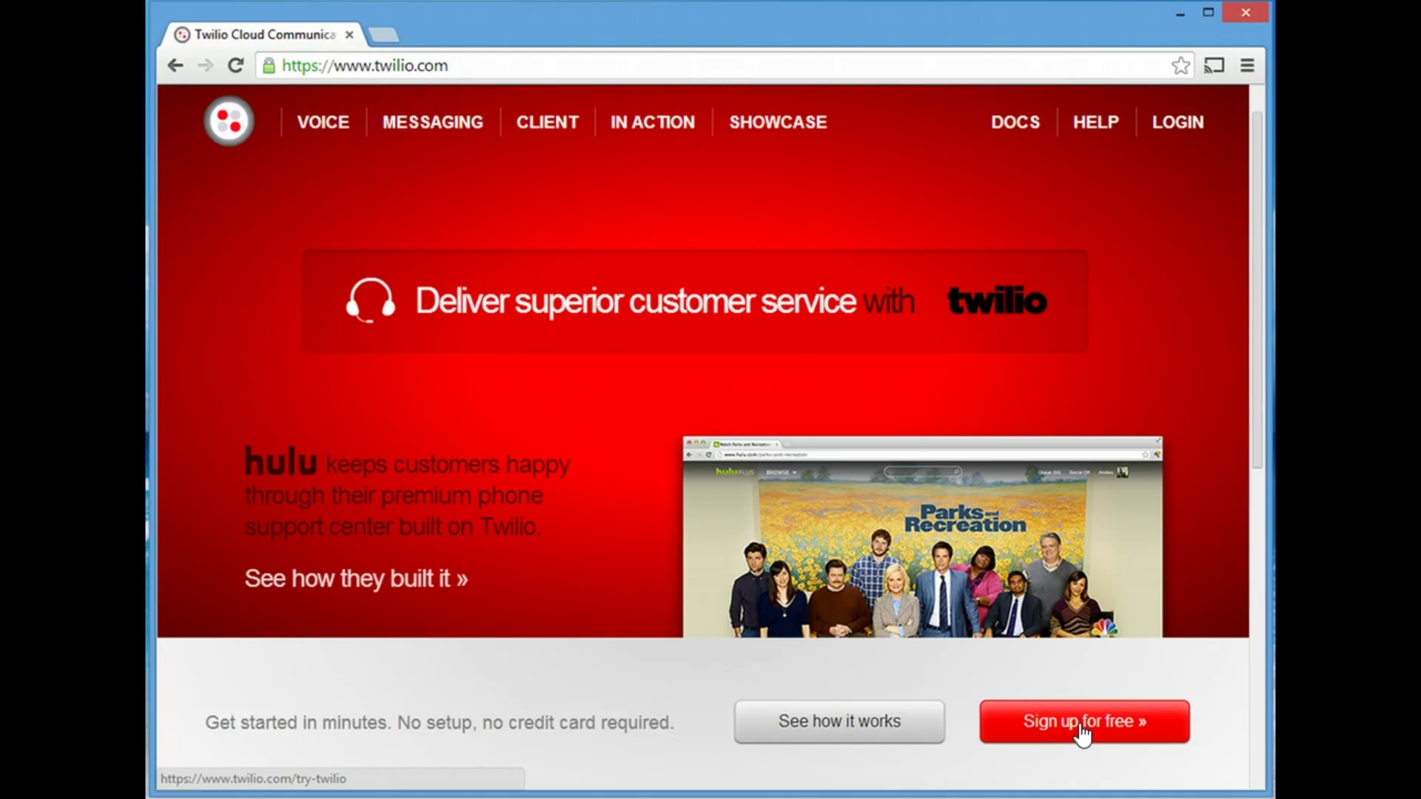
- Sign up for a free Twilio account with name, email and password
left_click(1088, 727)
left_click(657, 386)
type("dslr")
key("Tab")
type("Booth")
key("Tab")
key("Tab")
type("••••")
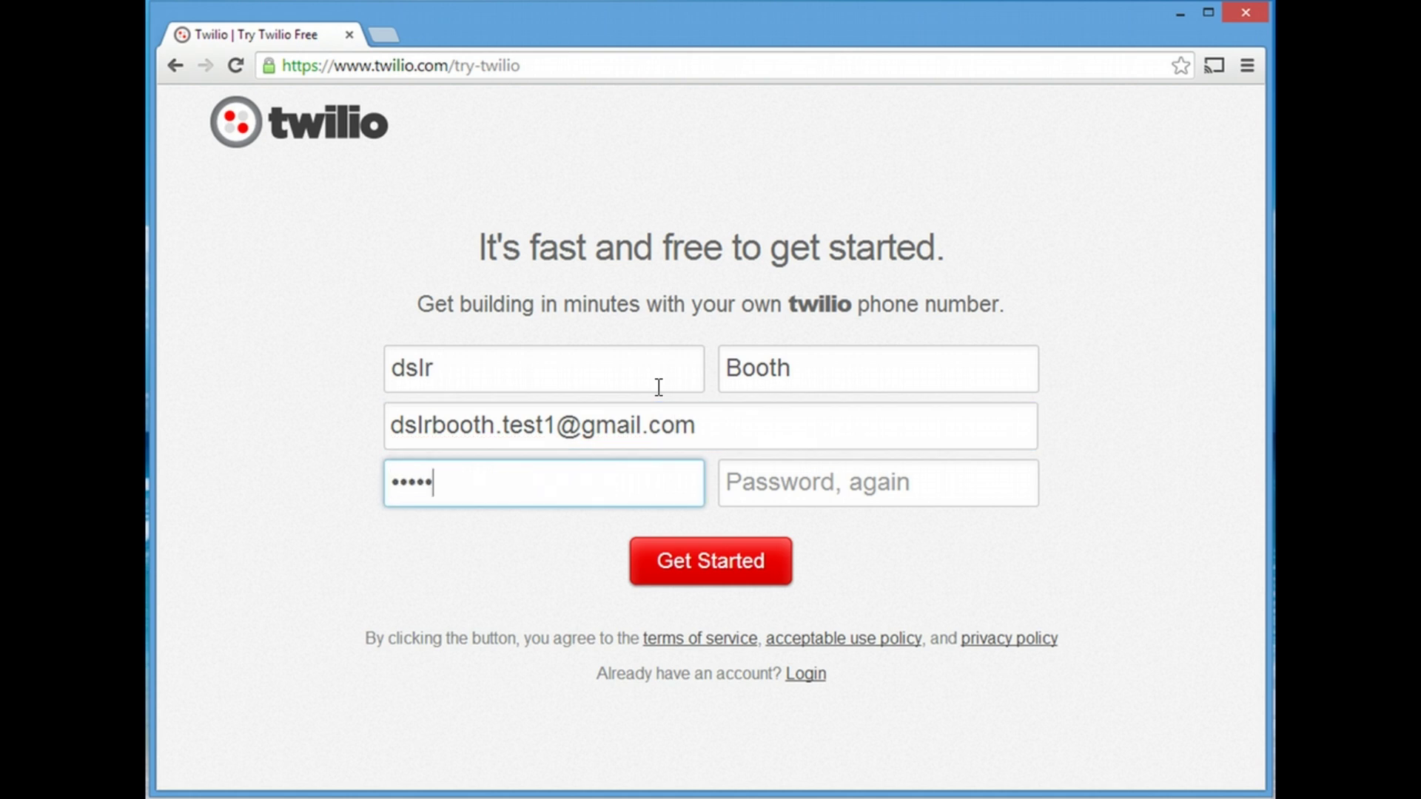
type("••••")
key("Tab")
type("••••")
key("Return")
left_click(623, 532)
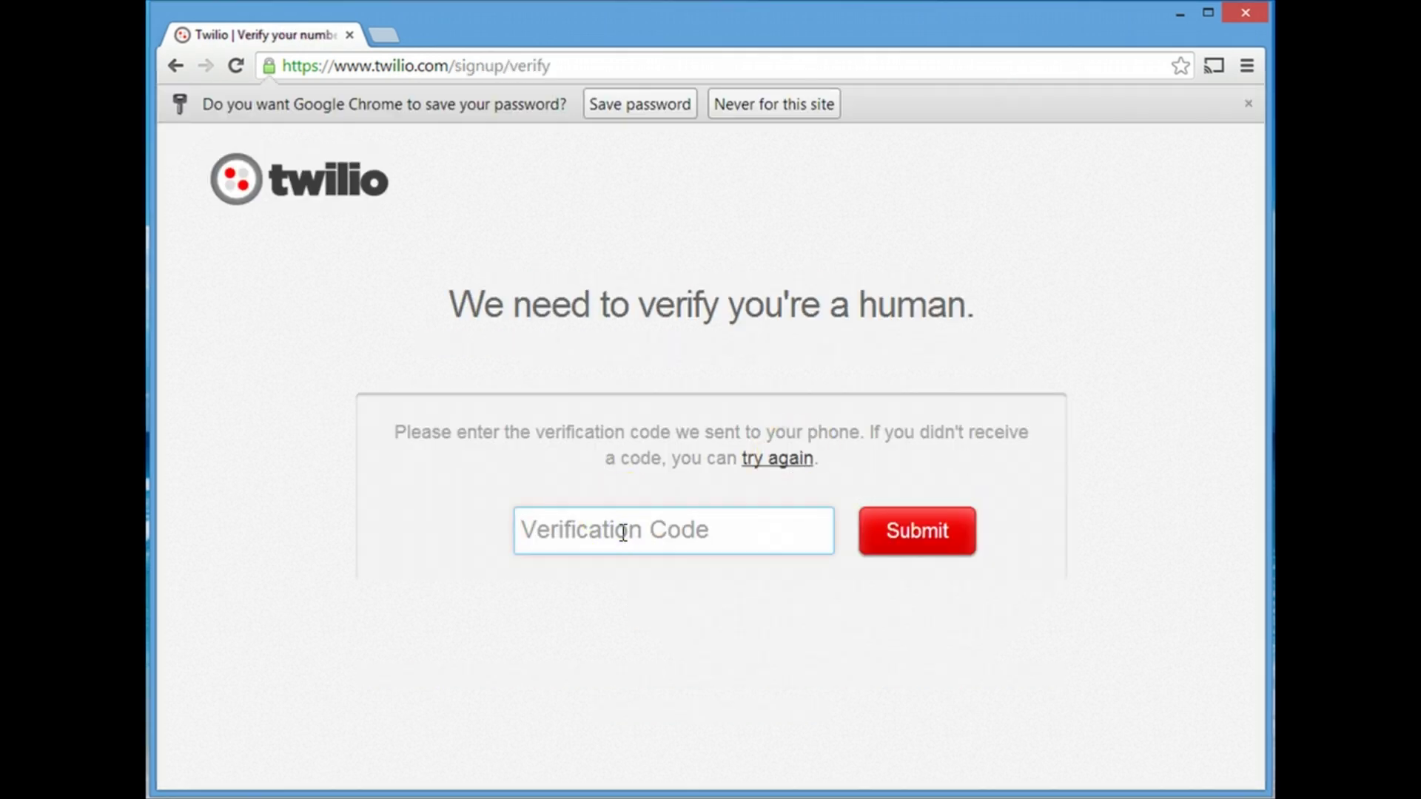
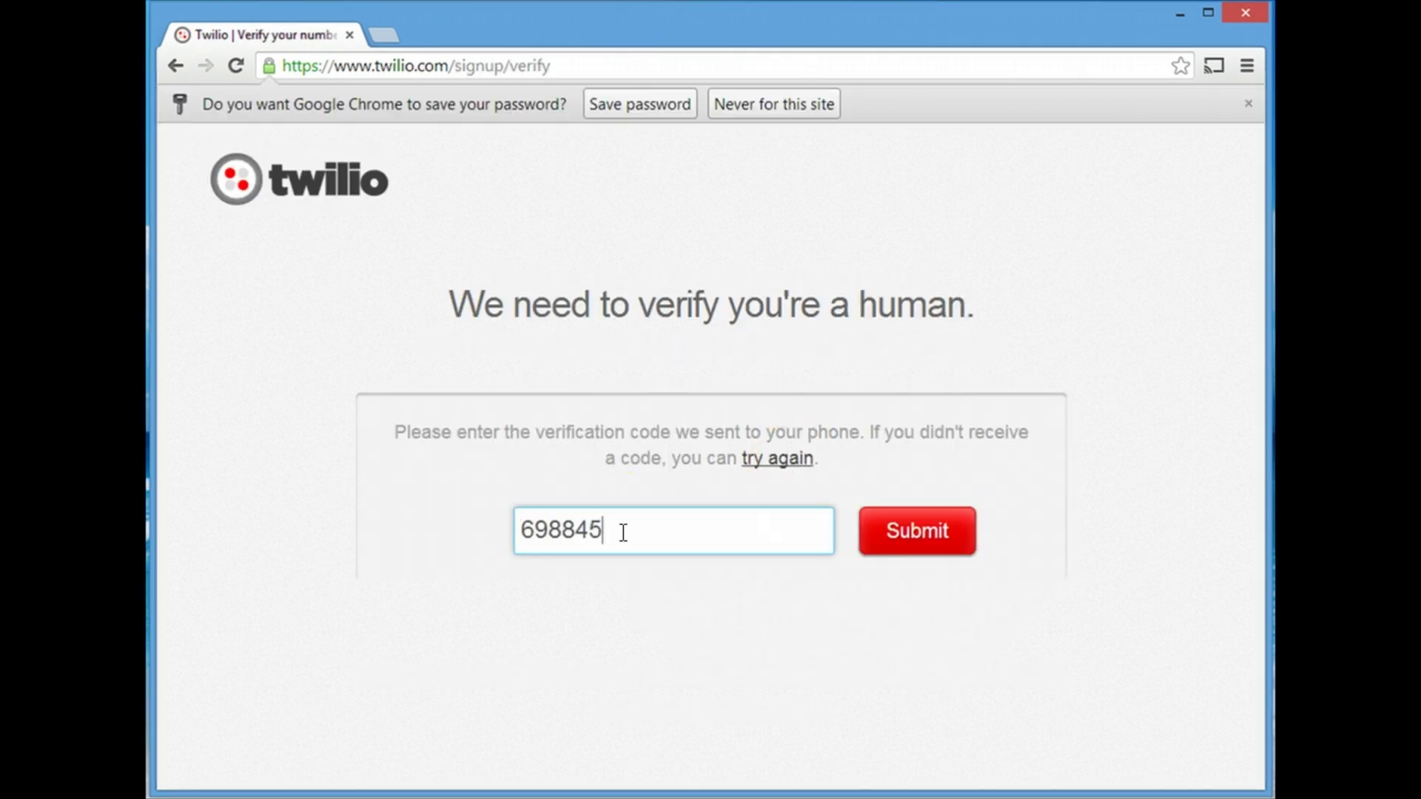
left_click(917, 531)
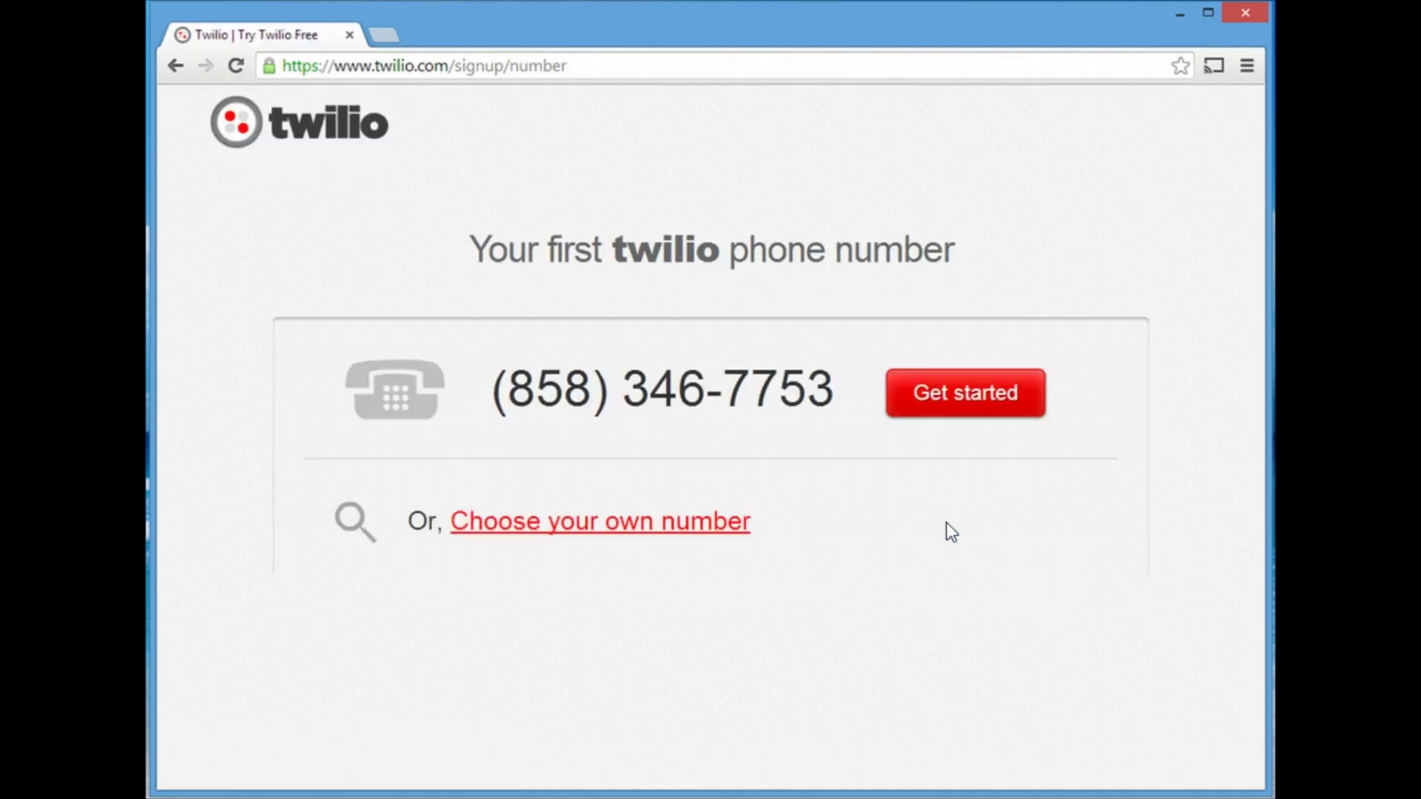
left_click_drag(835, 390, 605, 388)
left_click(479, 391)
left_click(939, 397)
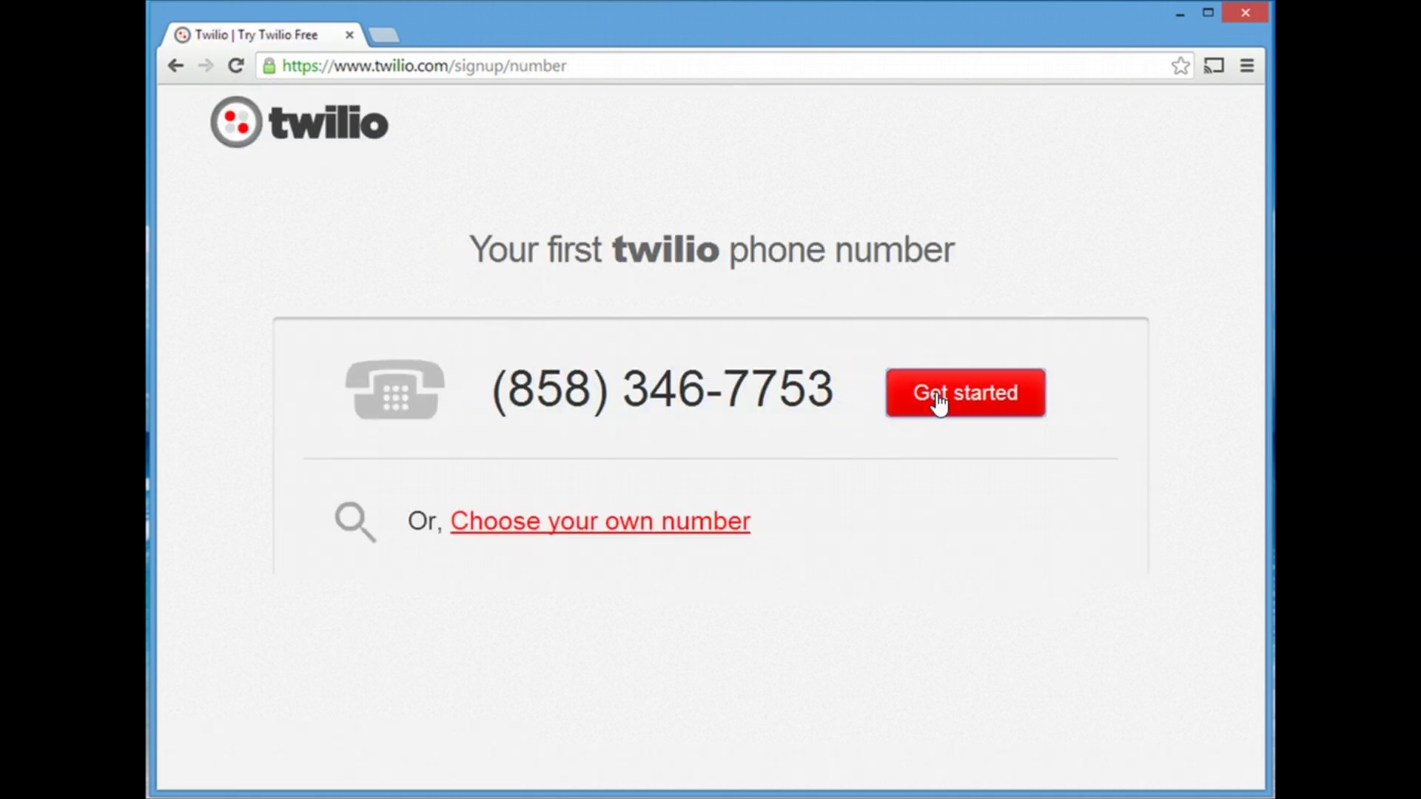
- Open the Twilio dashboard and the account upgrade billing form
left_click(914, 665)
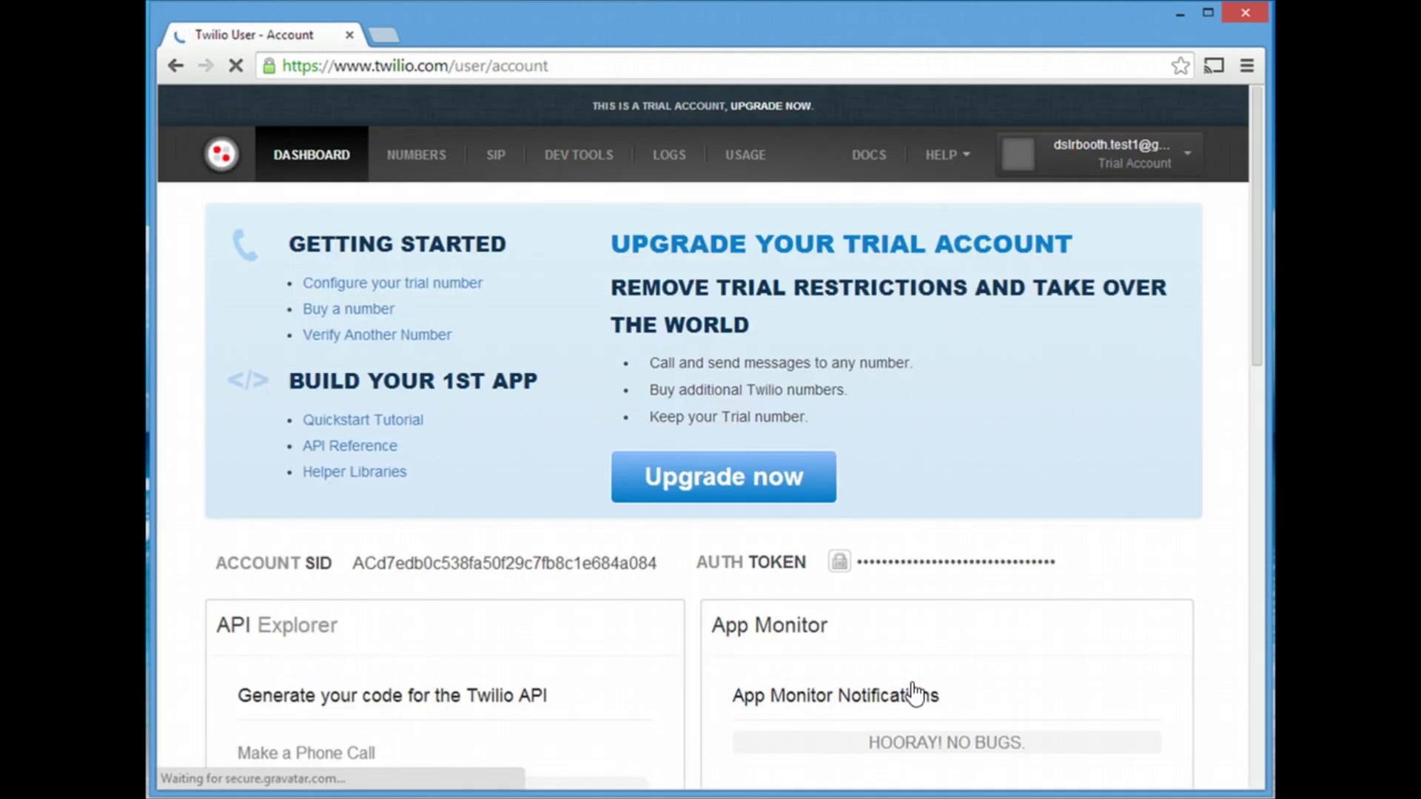
left_click(740, 500)
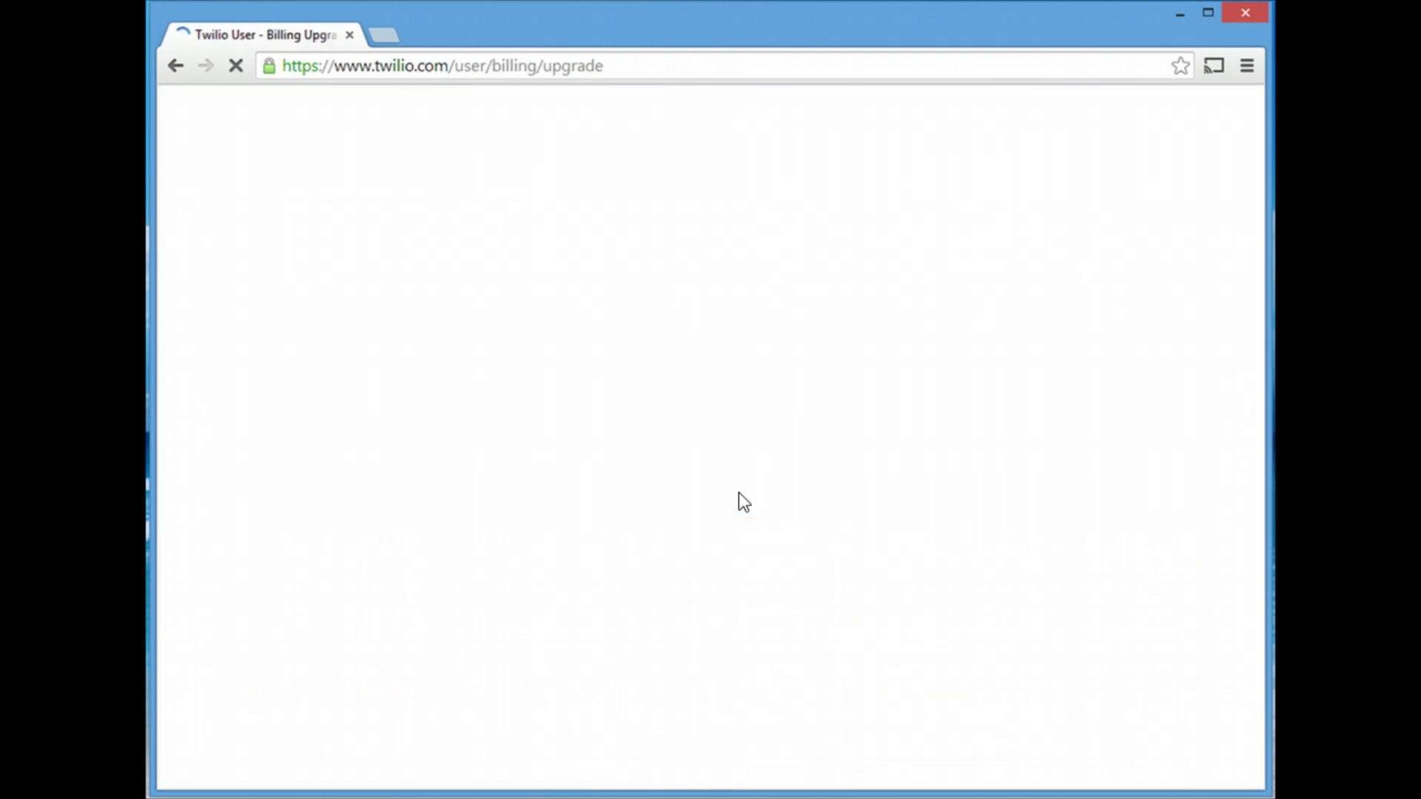
scroll(996, 443, "down", 3)
scroll(996, 444, "down", 4)
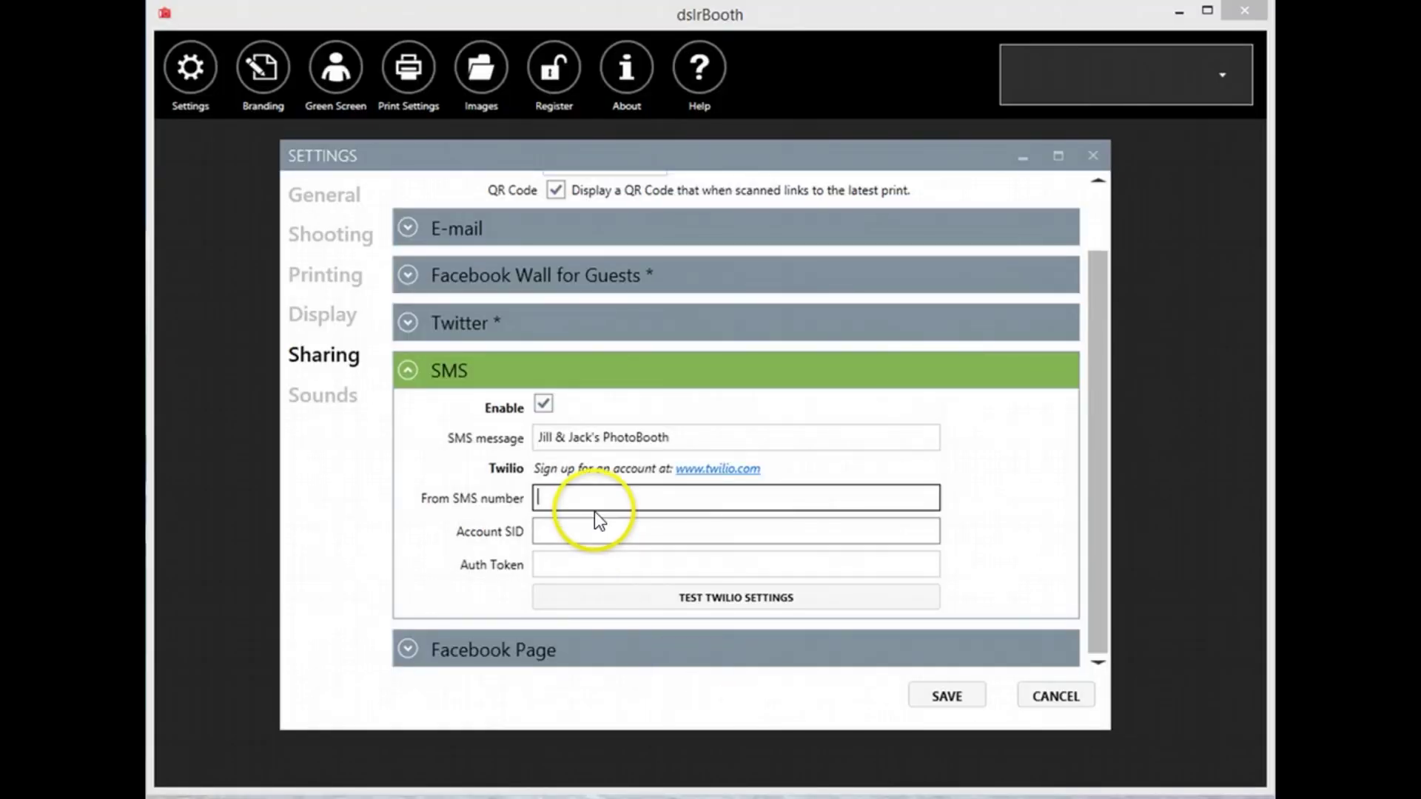
left_click(593, 496)
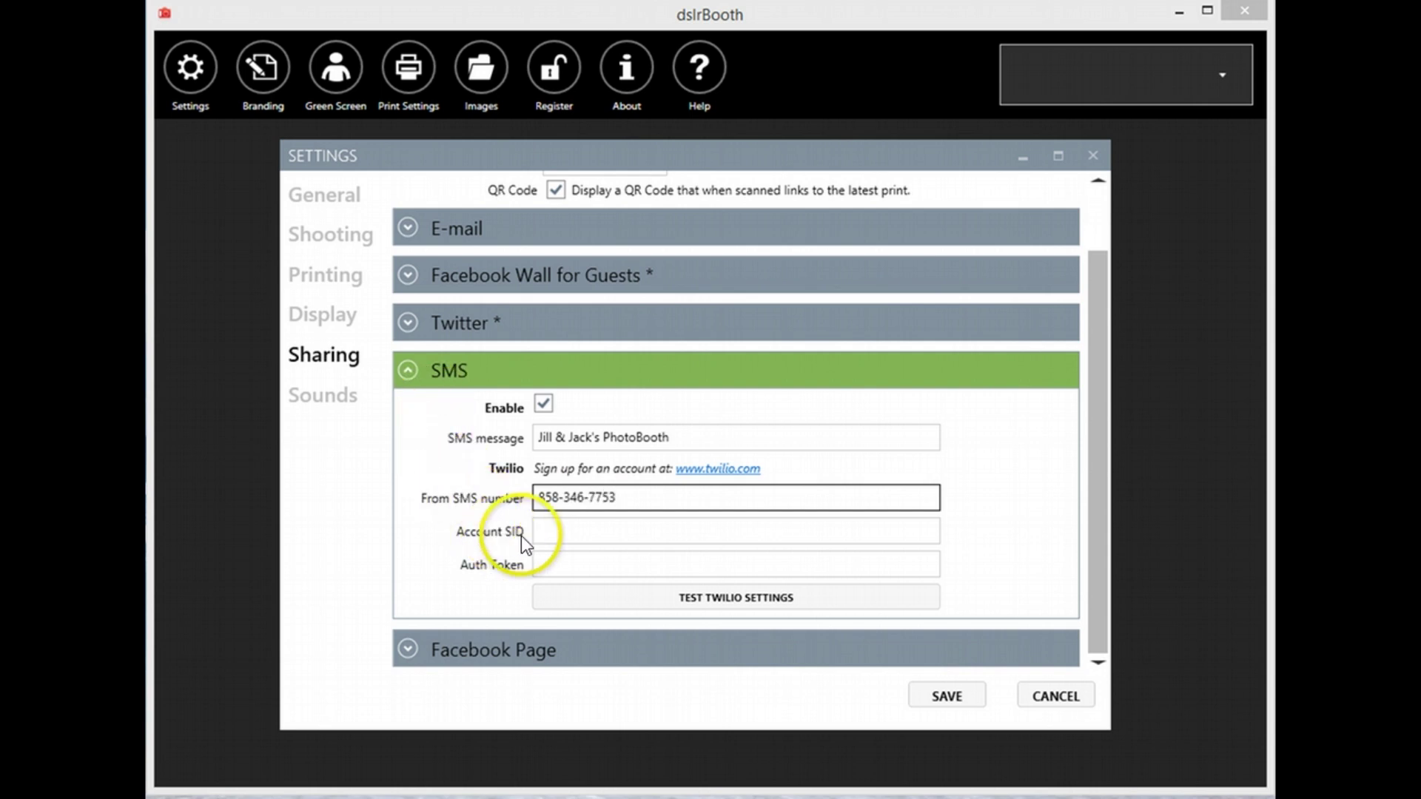
left_click(553, 532)
left_click(564, 568)
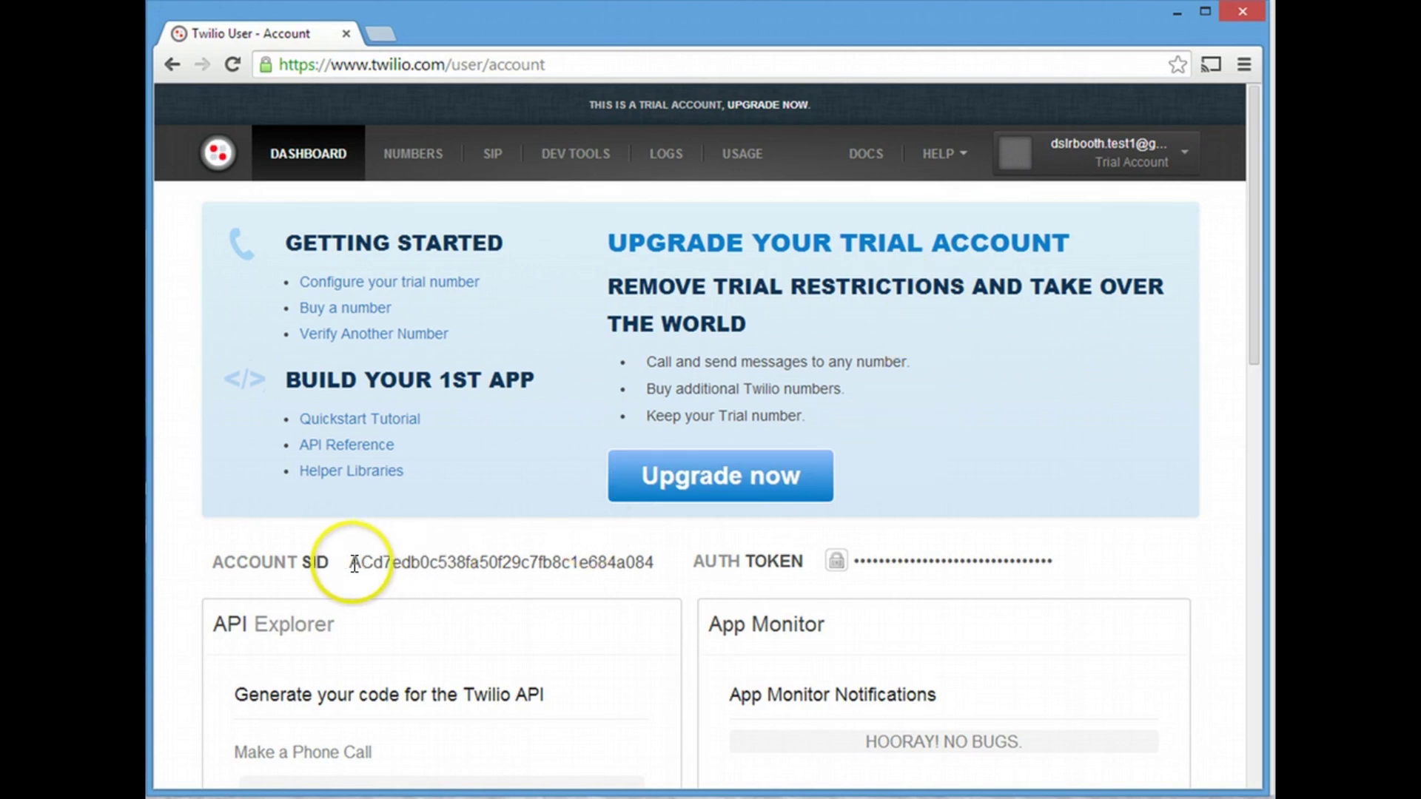
- Select the Account SID and reveal the Auth Token on the Twilio dashboard
left_click_drag(349, 562, 659, 561)
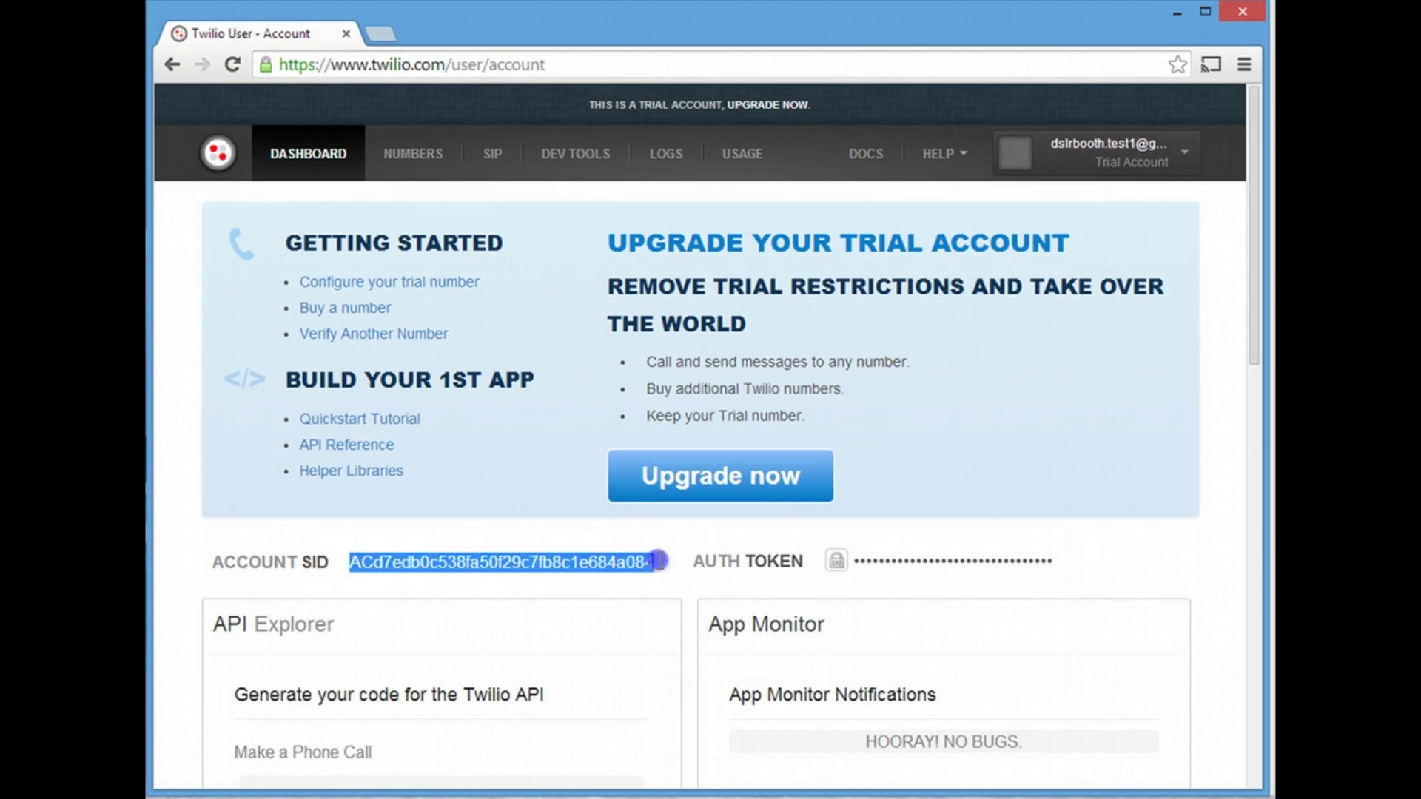
left_click(835, 561)
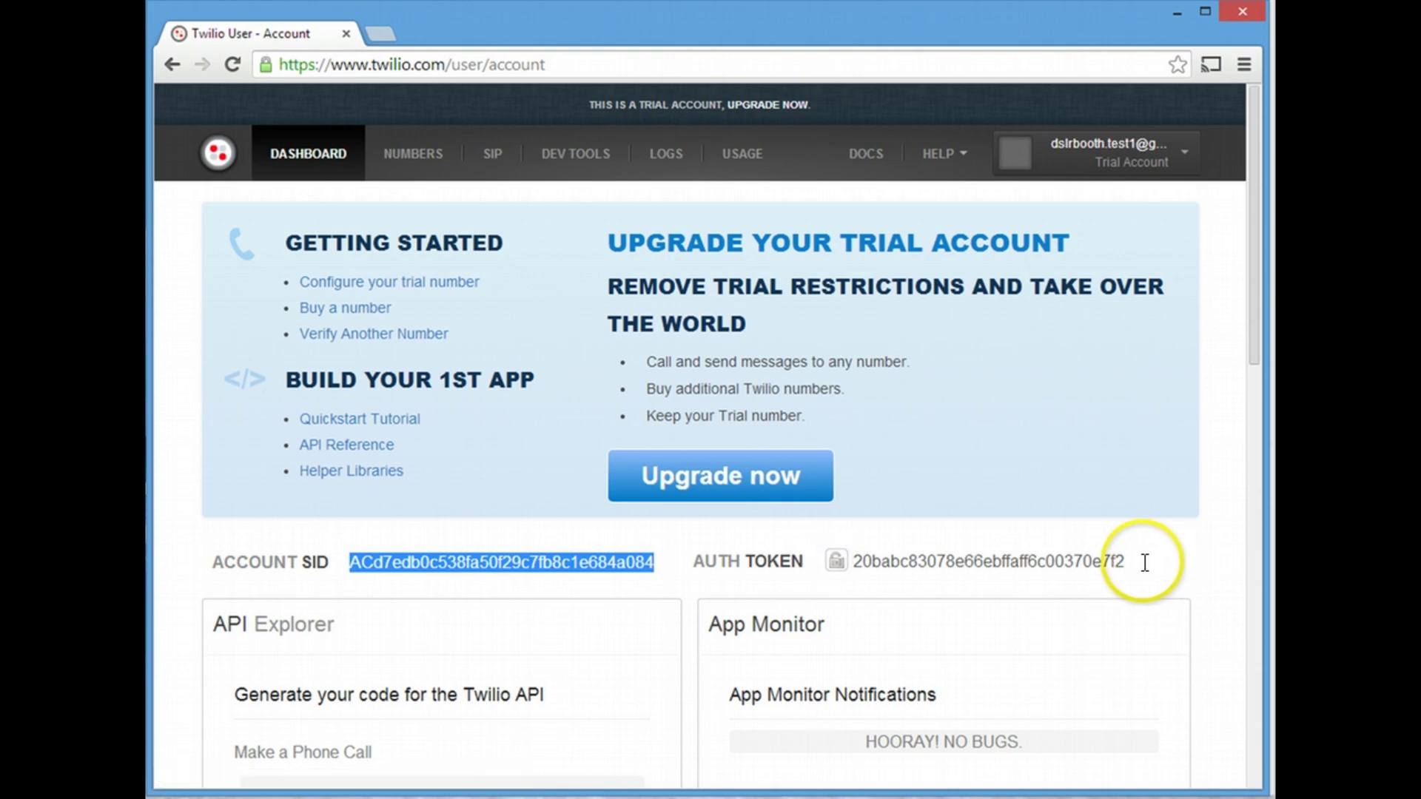